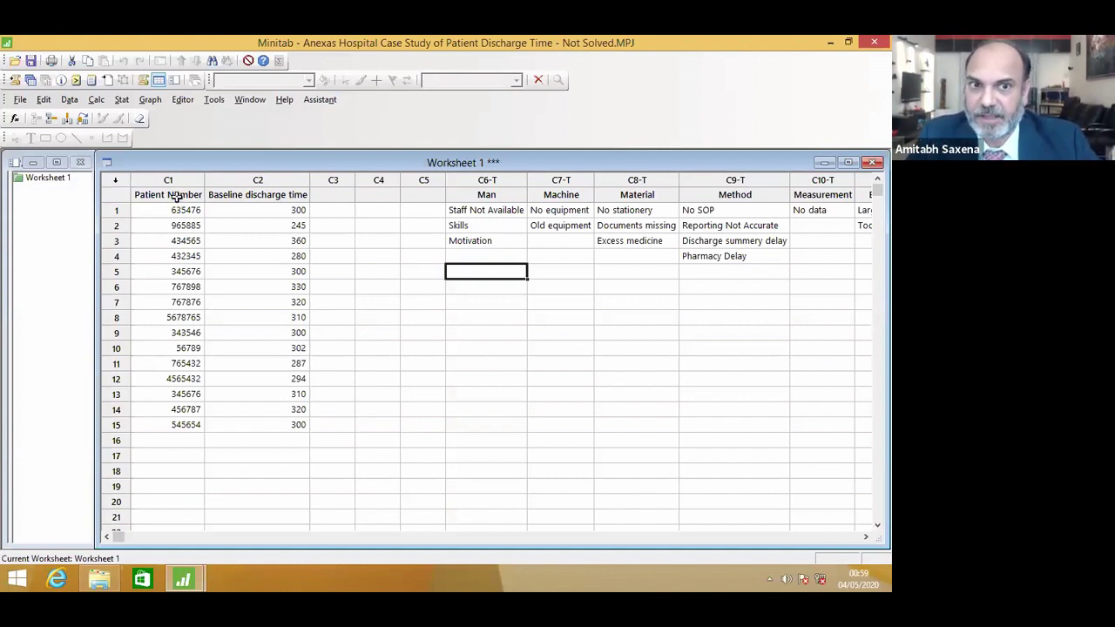
Step: Review the Baseline discharge time values in column C2
click(267, 196)
click(271, 182)
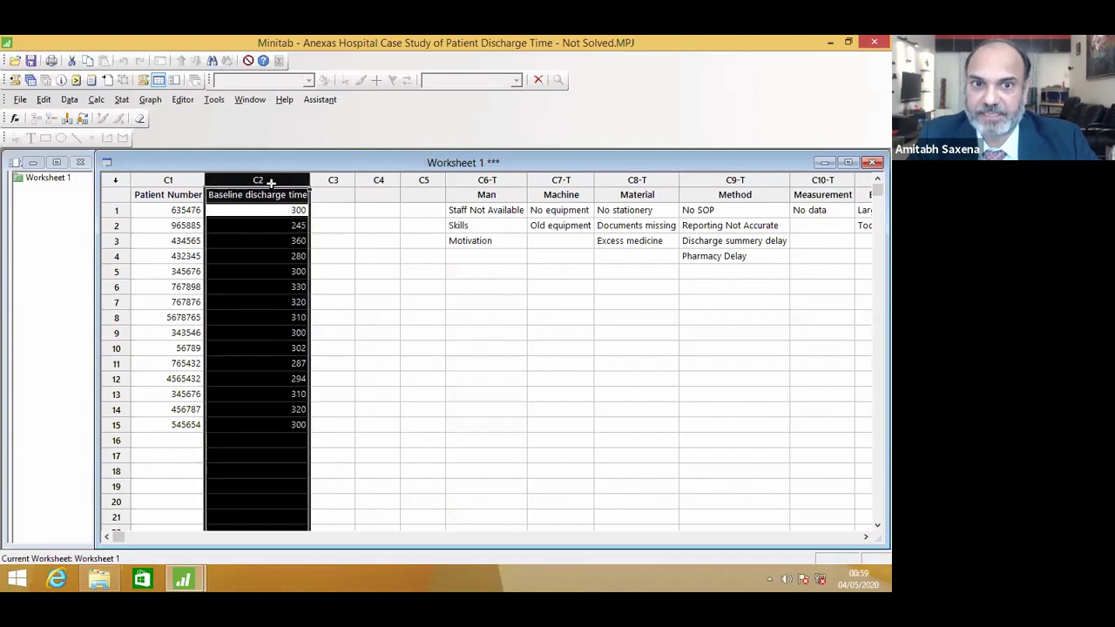
click(273, 242)
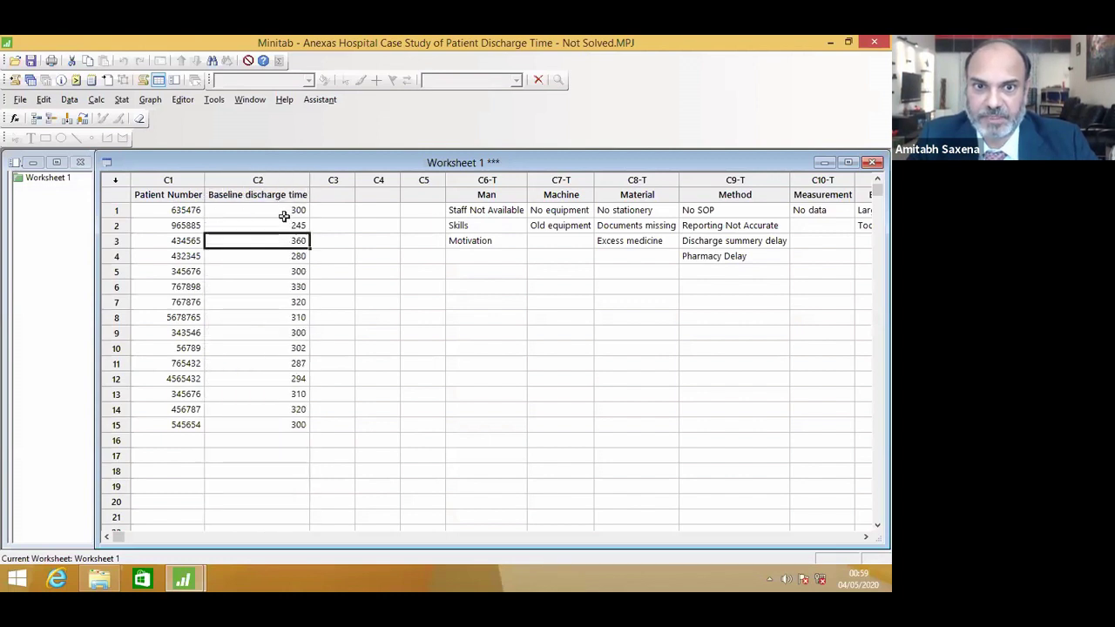
click(264, 424)
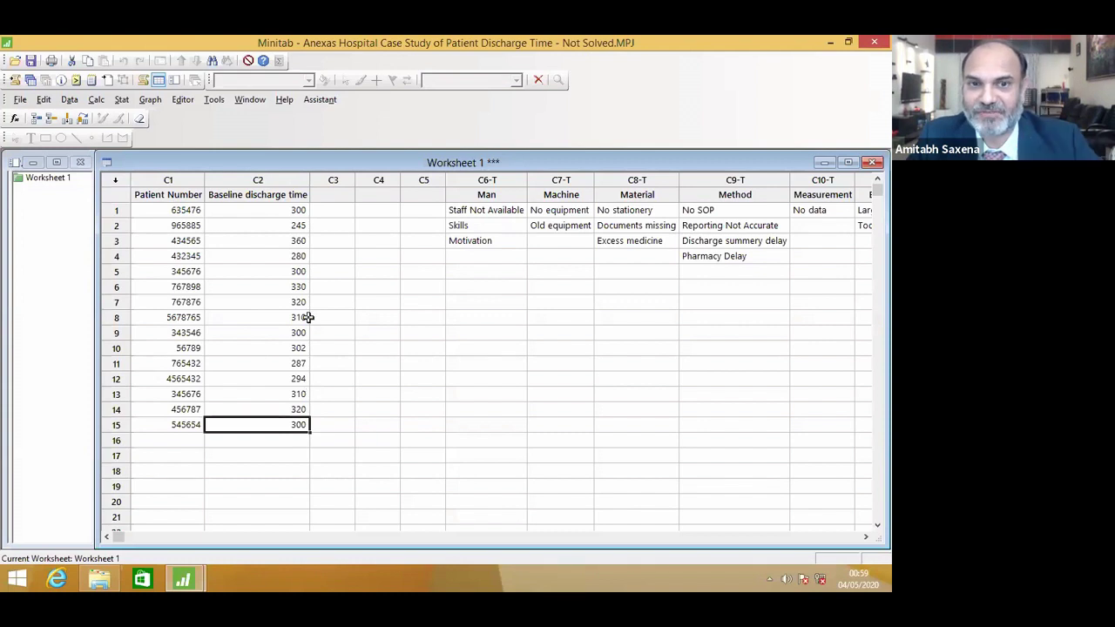
click(289, 178)
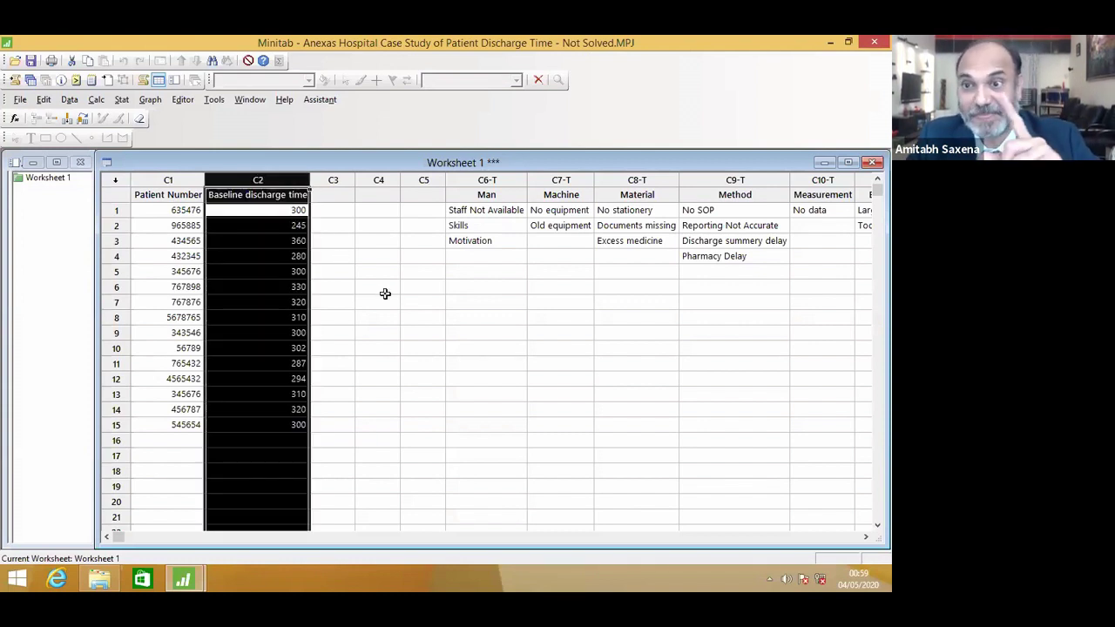
click(385, 296)
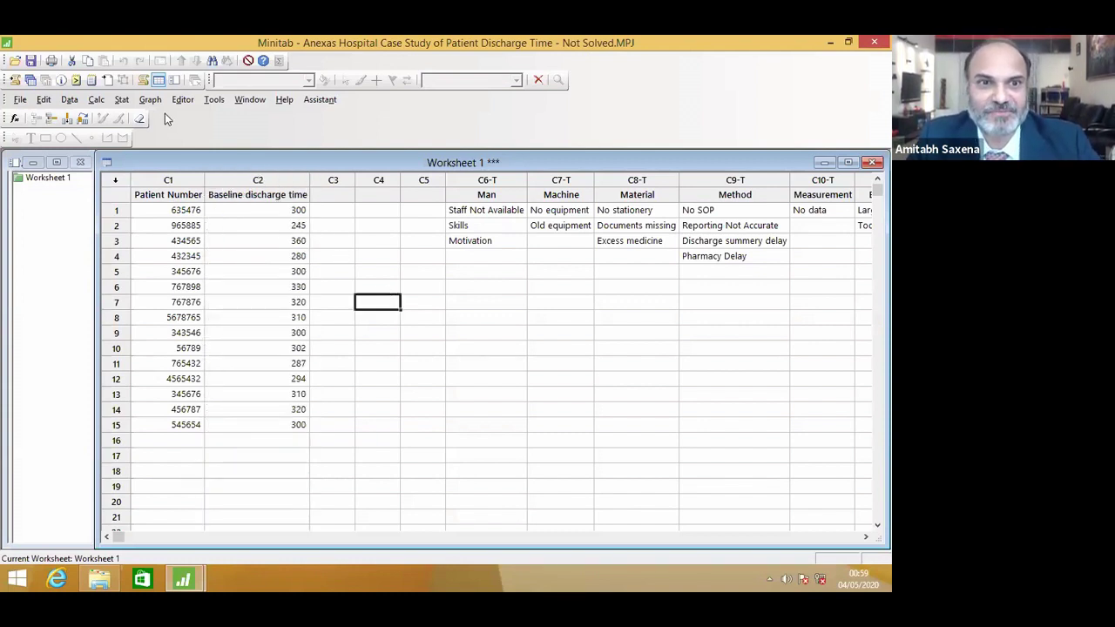
Step: Create a graphical summary of Baseline discharge time with a 95.0 confidence level
click(122, 99)
mouse_move(141, 117)
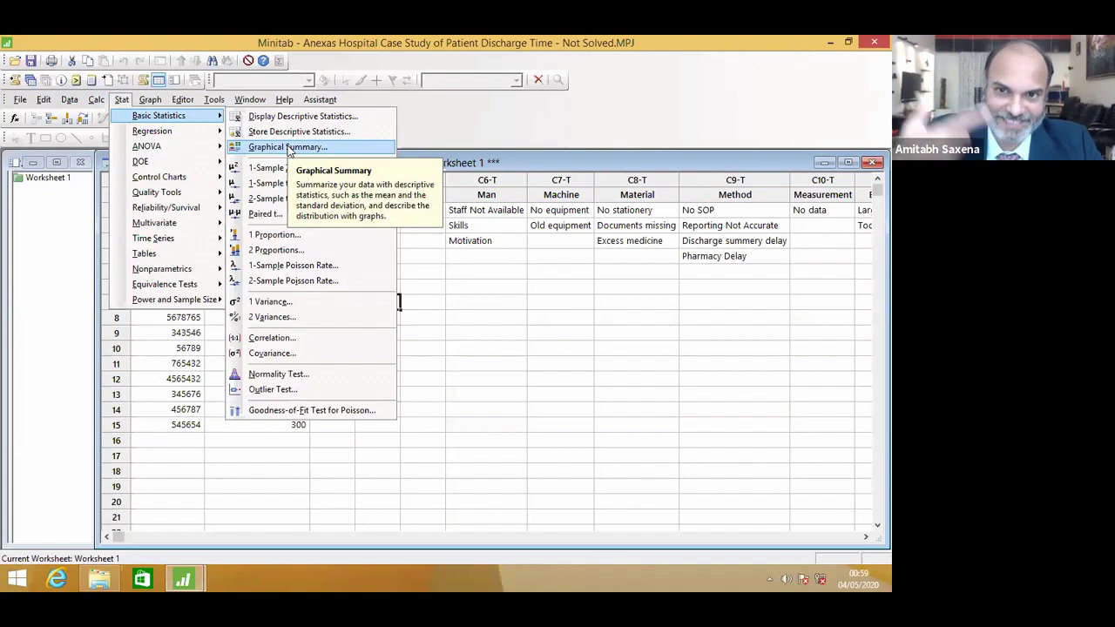
click(289, 148)
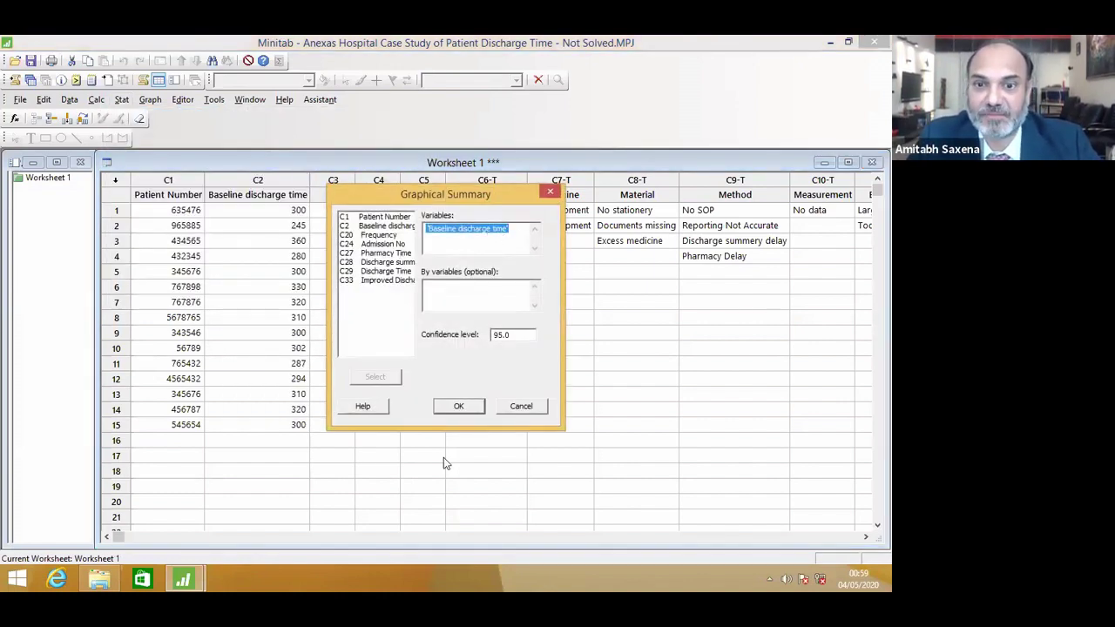
click(467, 406)
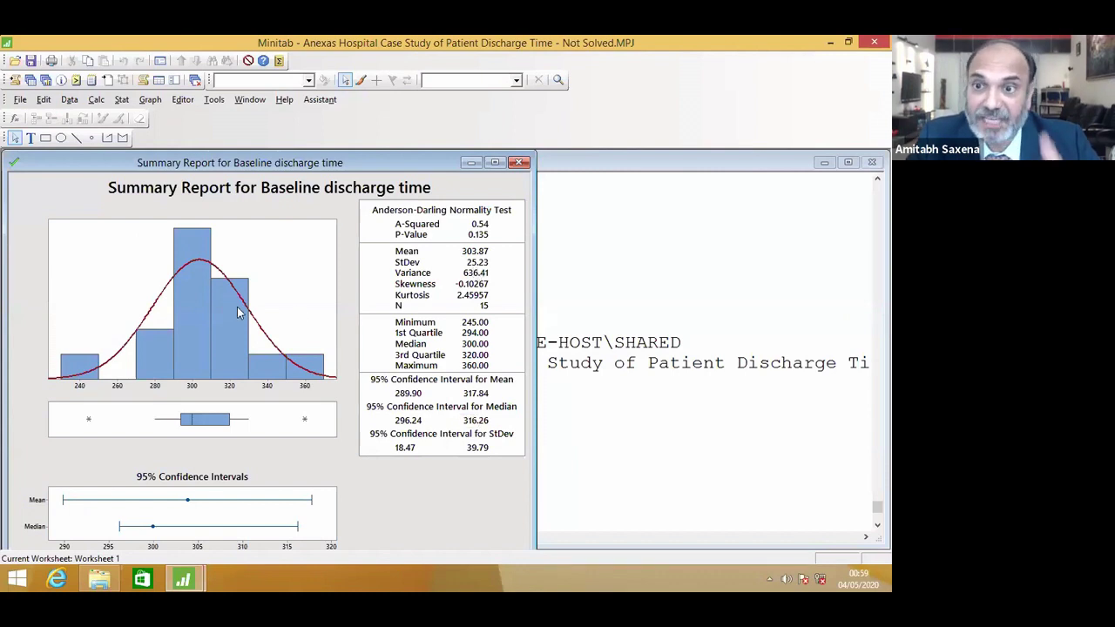
mouse_move(241, 312)
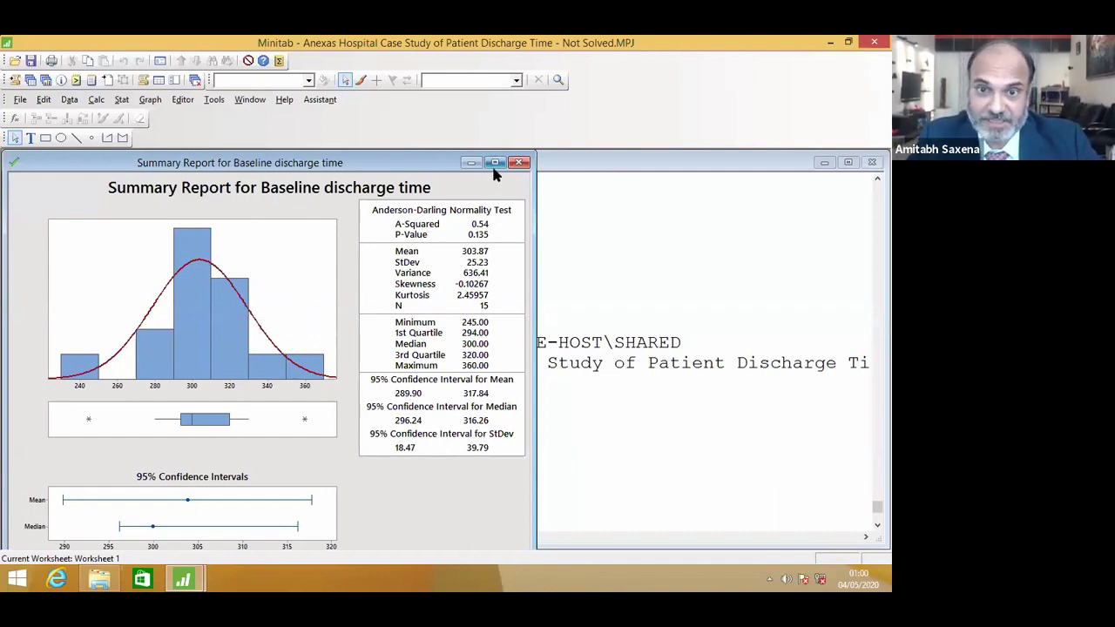
Step: Create an I-MR control chart of Baseline discharge time and view it enlarged
click(122, 101)
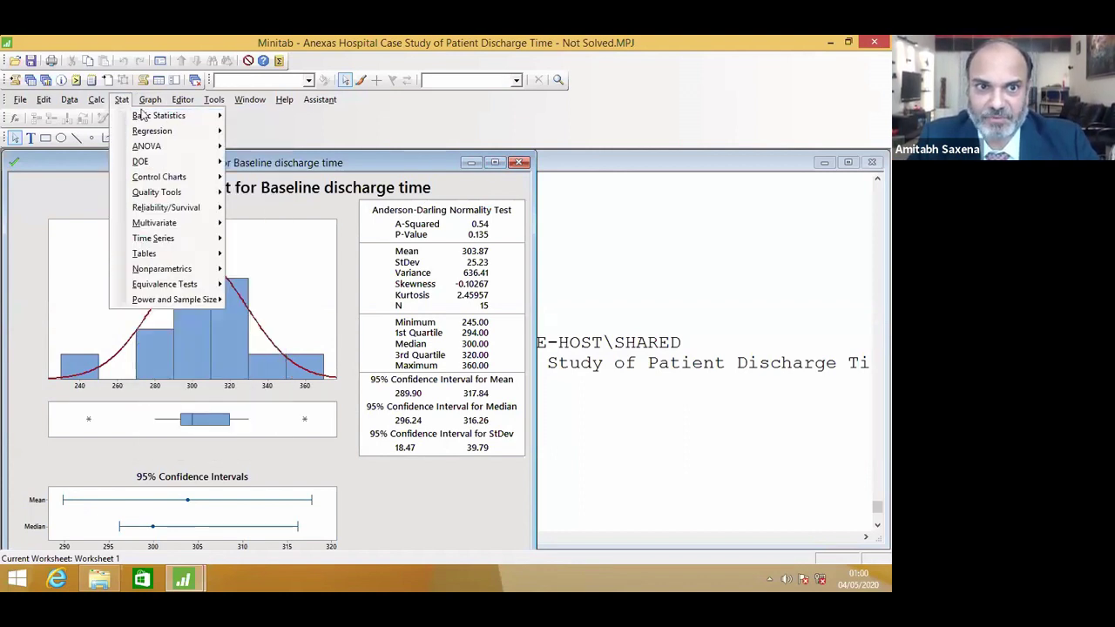
mouse_move(187, 116)
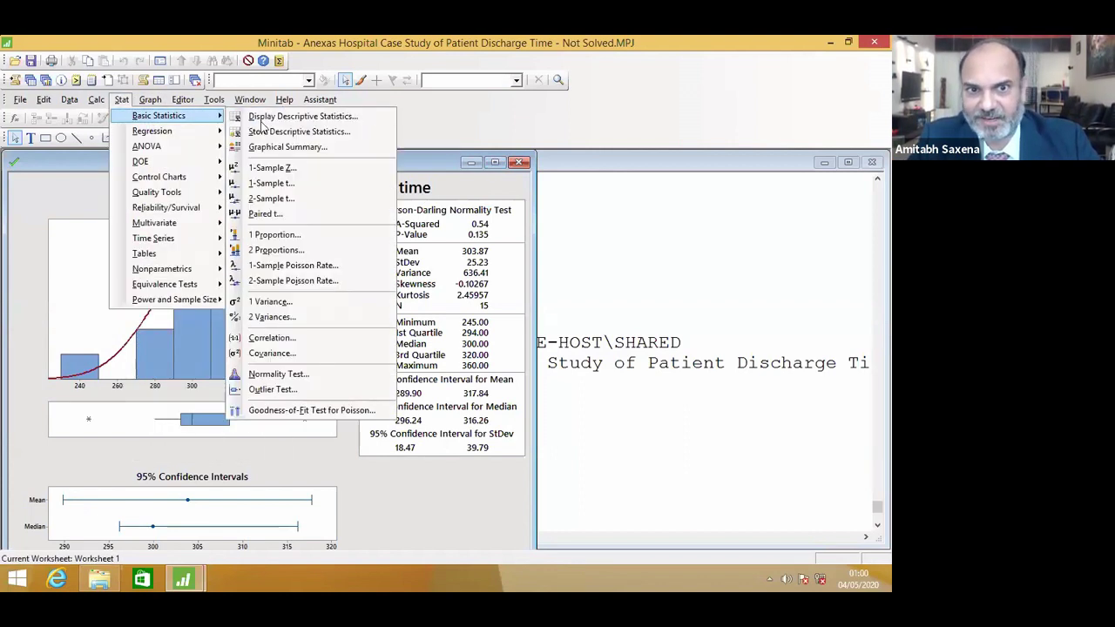
mouse_move(223, 176)
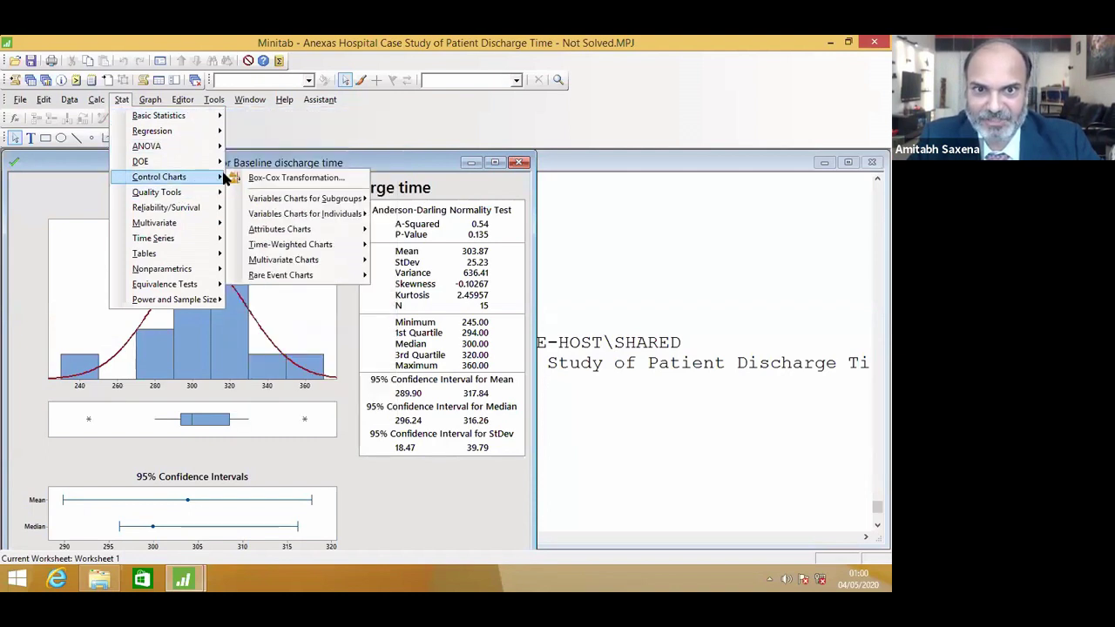
mouse_move(318, 214)
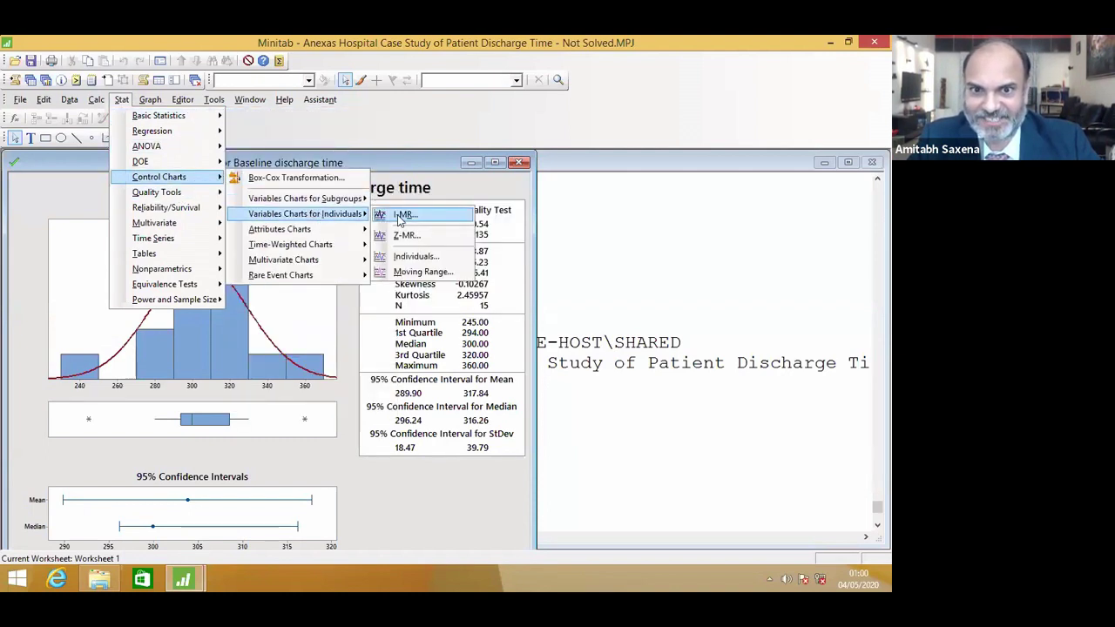
click(402, 215)
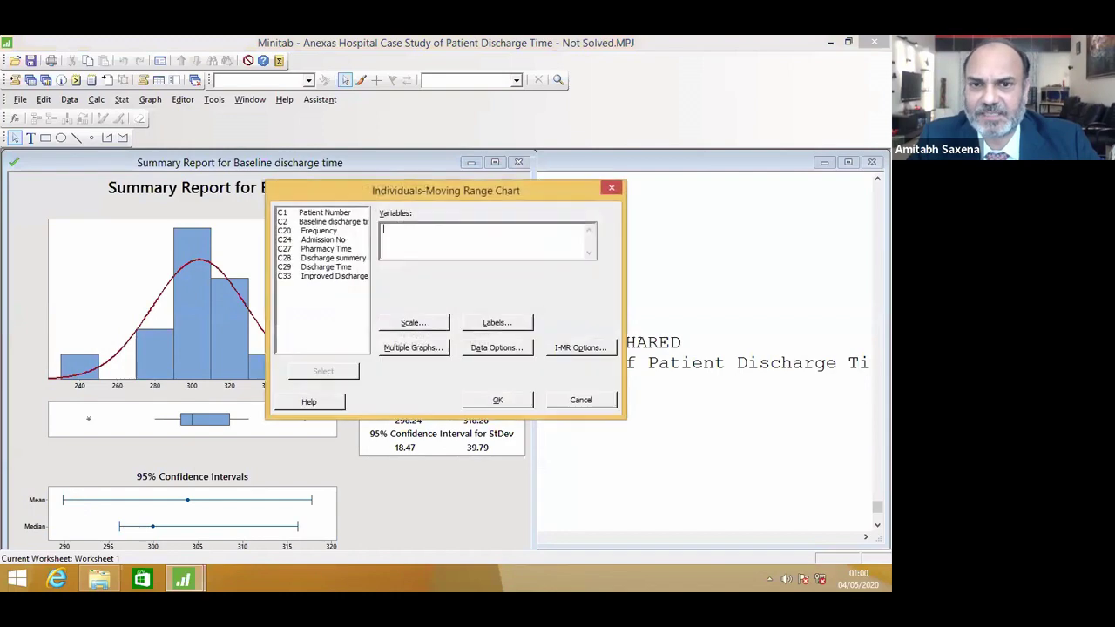
double_click(335, 222)
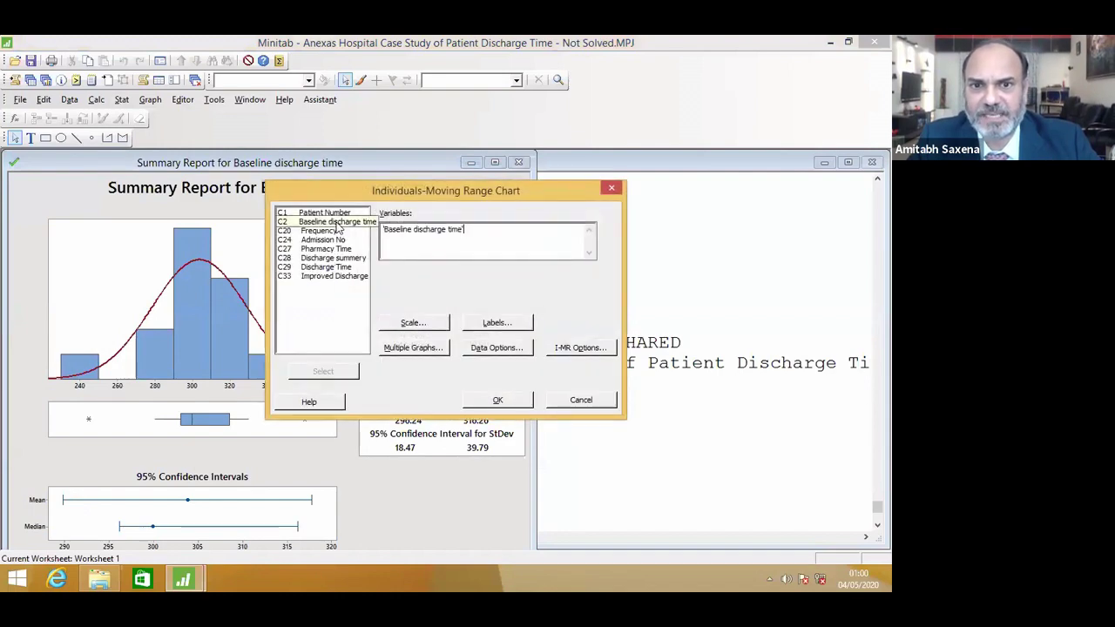
click(498, 400)
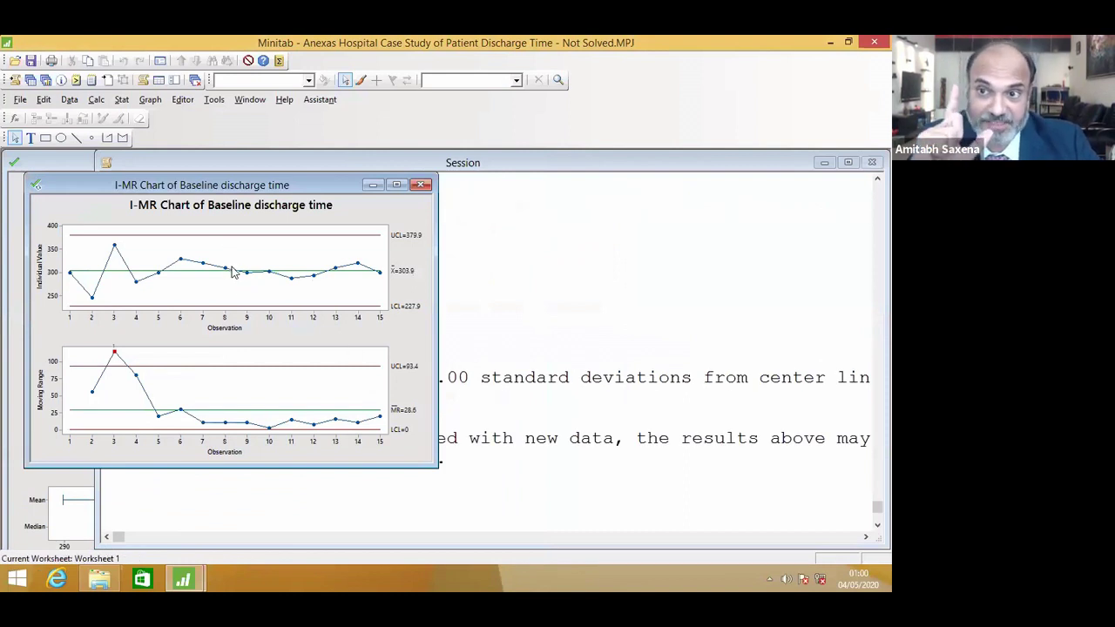
click(397, 185)
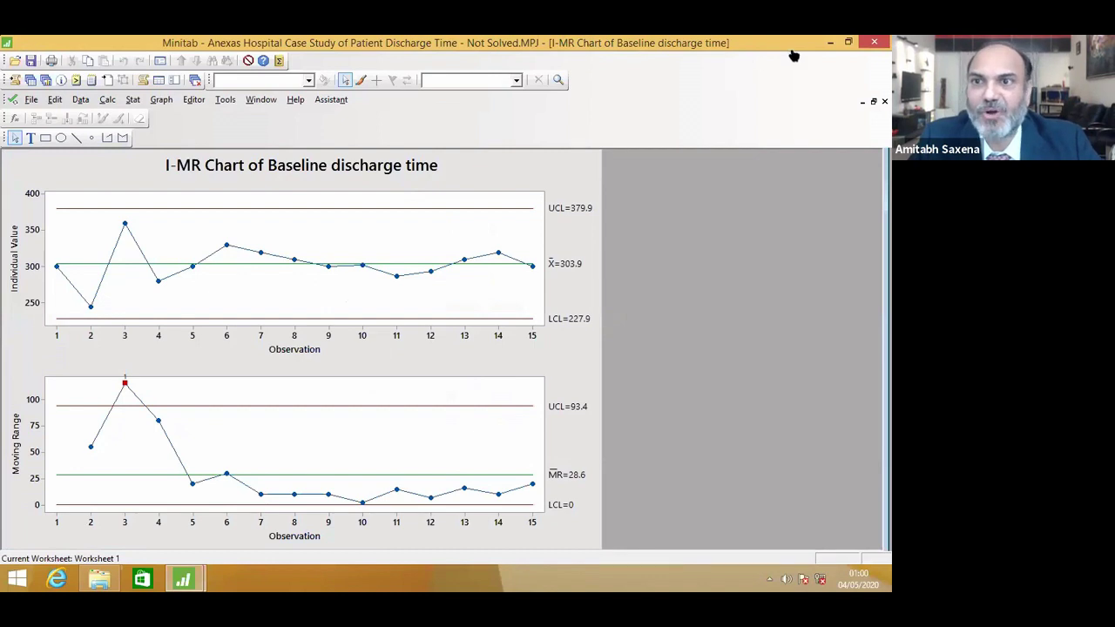
click(848, 50)
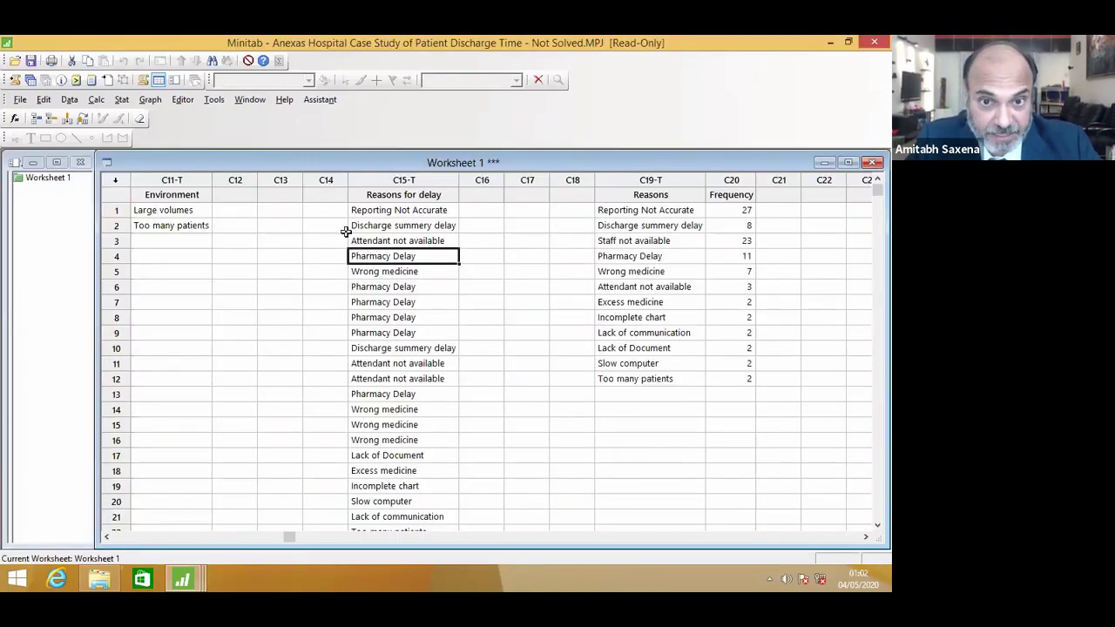
Step: Look over the Reasons for delay entries in C15 and return to the cause category columns C6 to C11
click(383, 211)
click(380, 228)
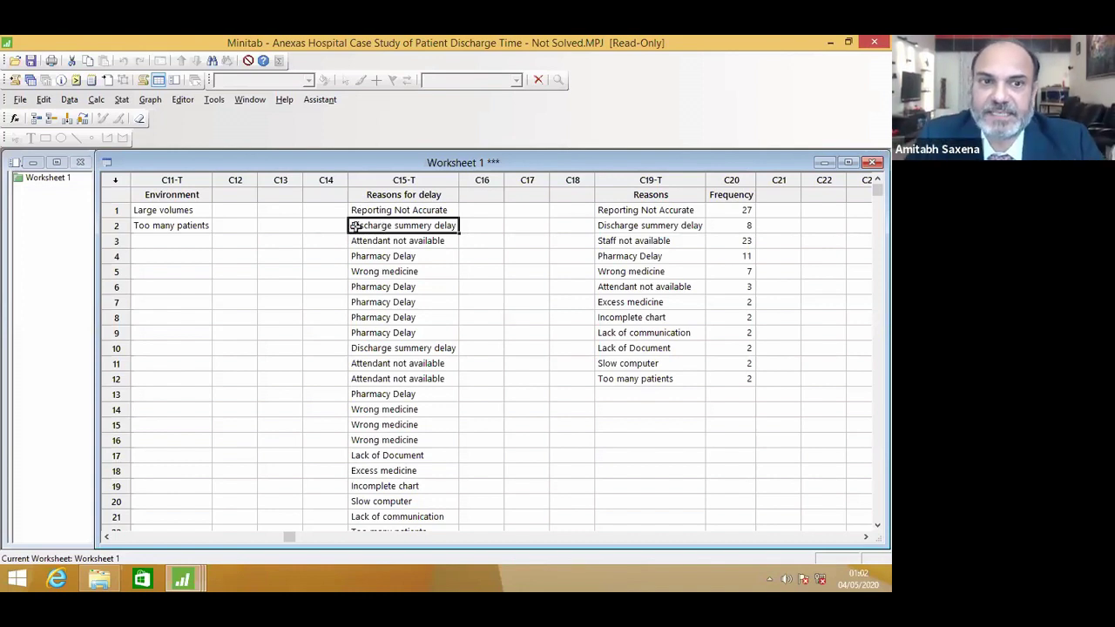
click(307, 226)
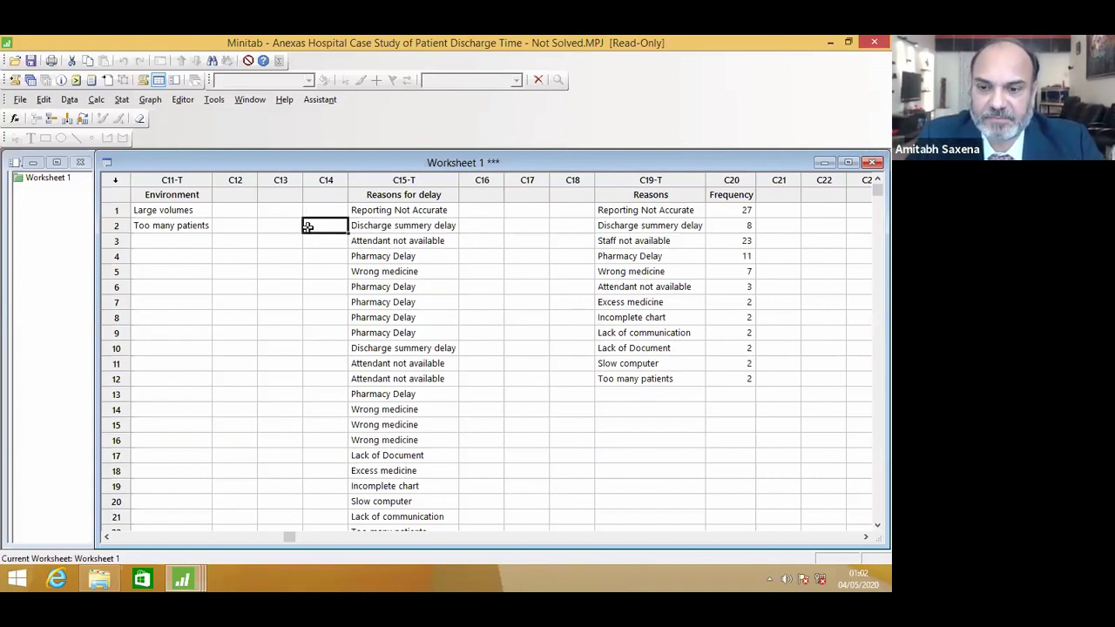
key(Left)
key(Left)
key(Left)
key(Left)
key(Left)
key(Left)
key(Left)
key(Left)
key(Left)
key(Left)
key(Left)
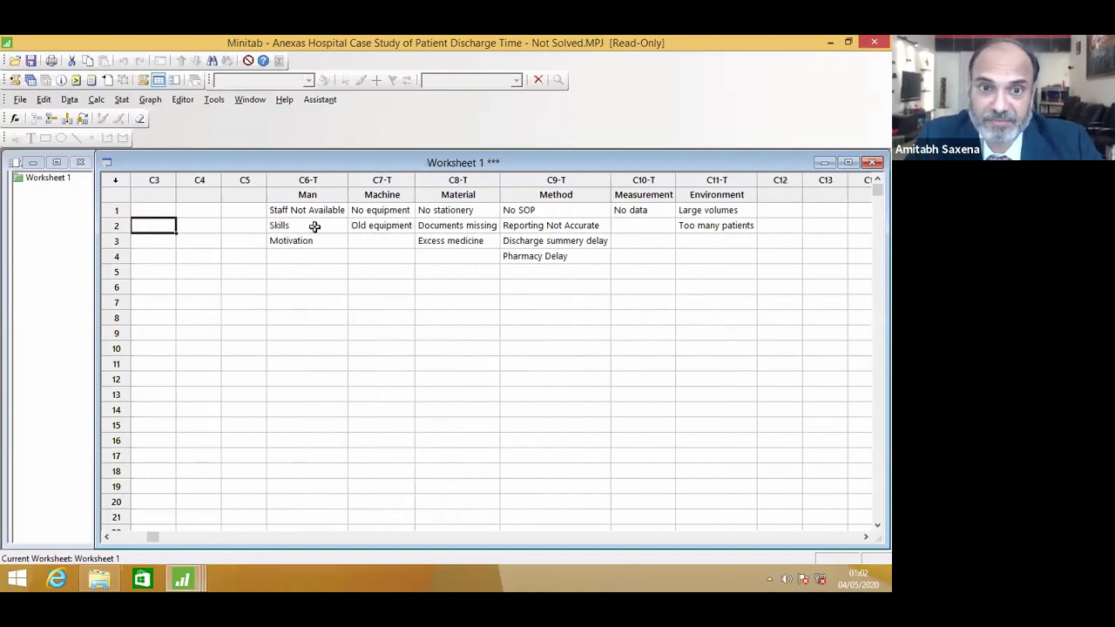
Step: Examine the causes listed under Man, Machine, Material, Method, Measurement and Environment
click(325, 195)
click(321, 210)
click(381, 195)
click(444, 196)
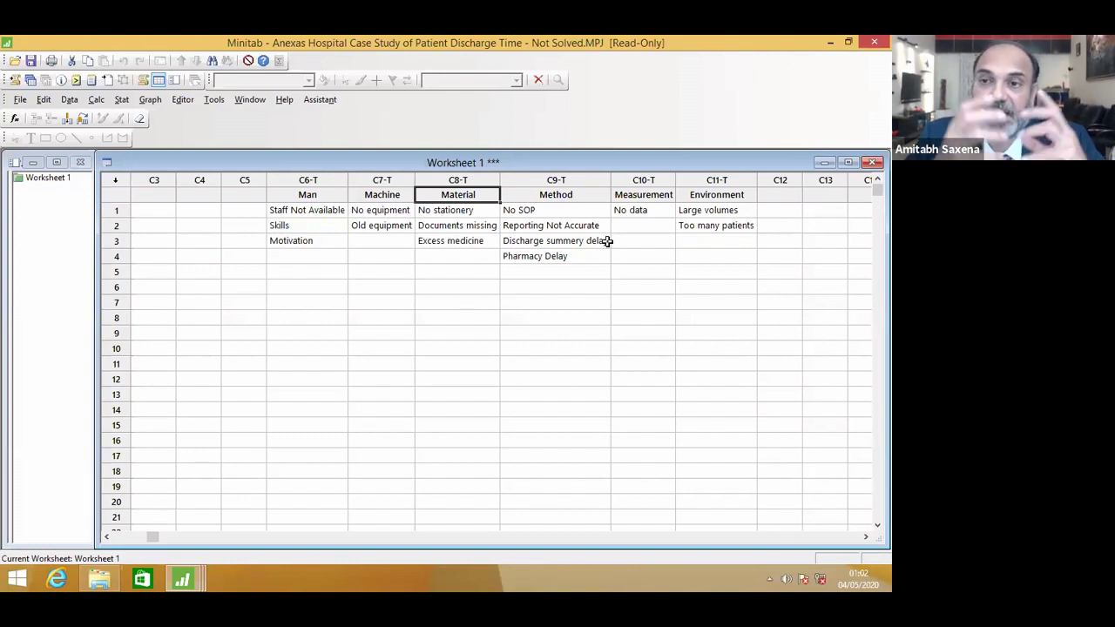
click(319, 226)
click(314, 240)
click(378, 213)
click(396, 225)
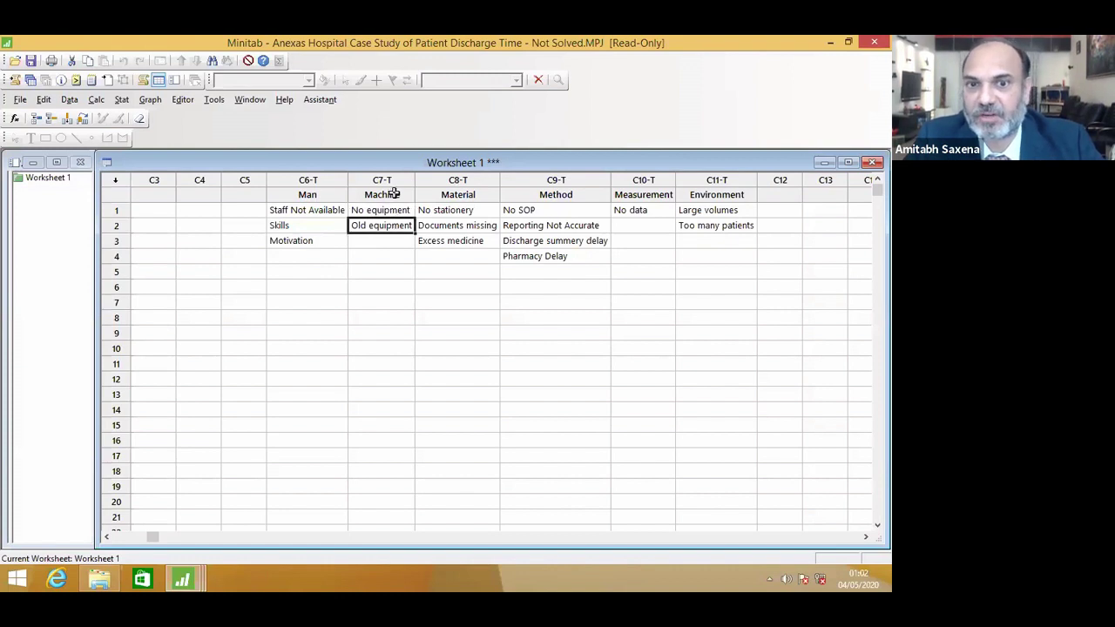
click(314, 192)
drag(312, 196, 316, 281)
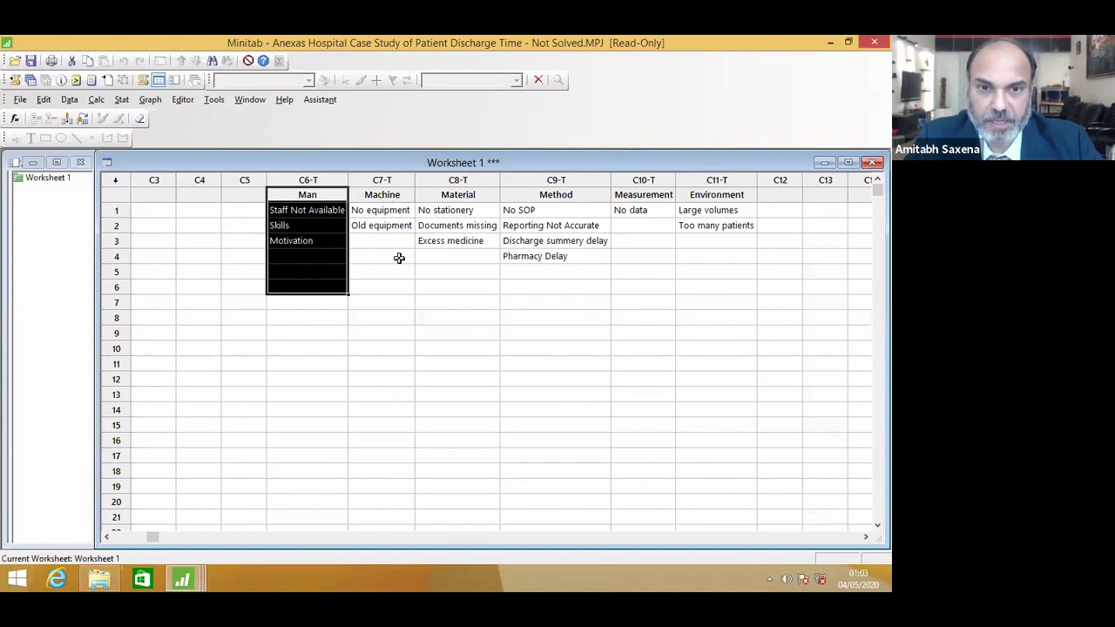
click(359, 231)
click(342, 196)
drag(344, 195, 701, 289)
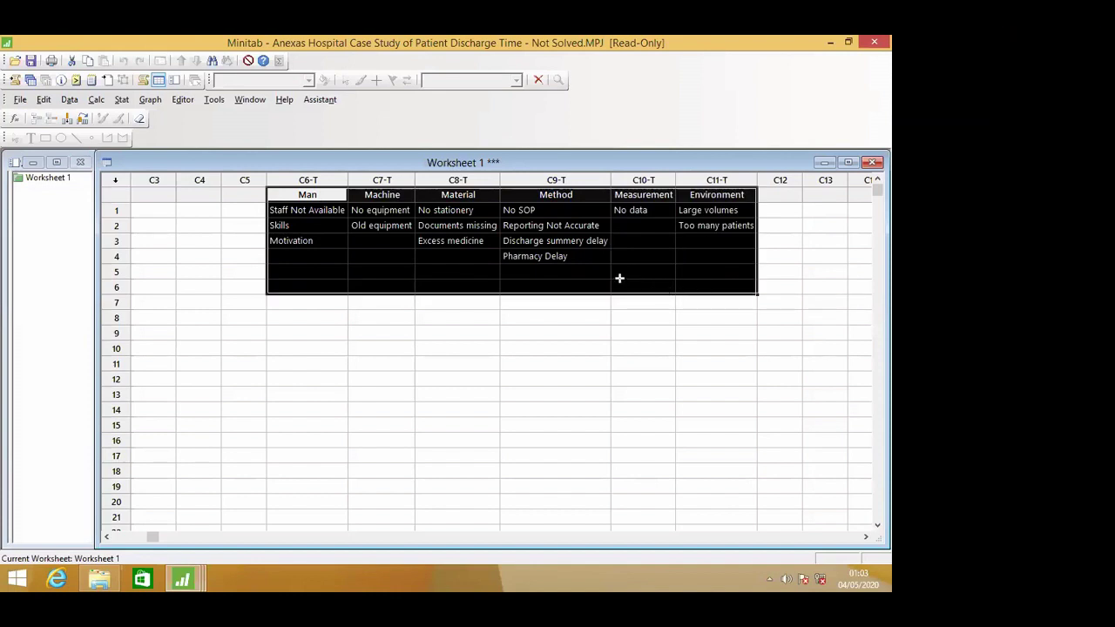
click(471, 267)
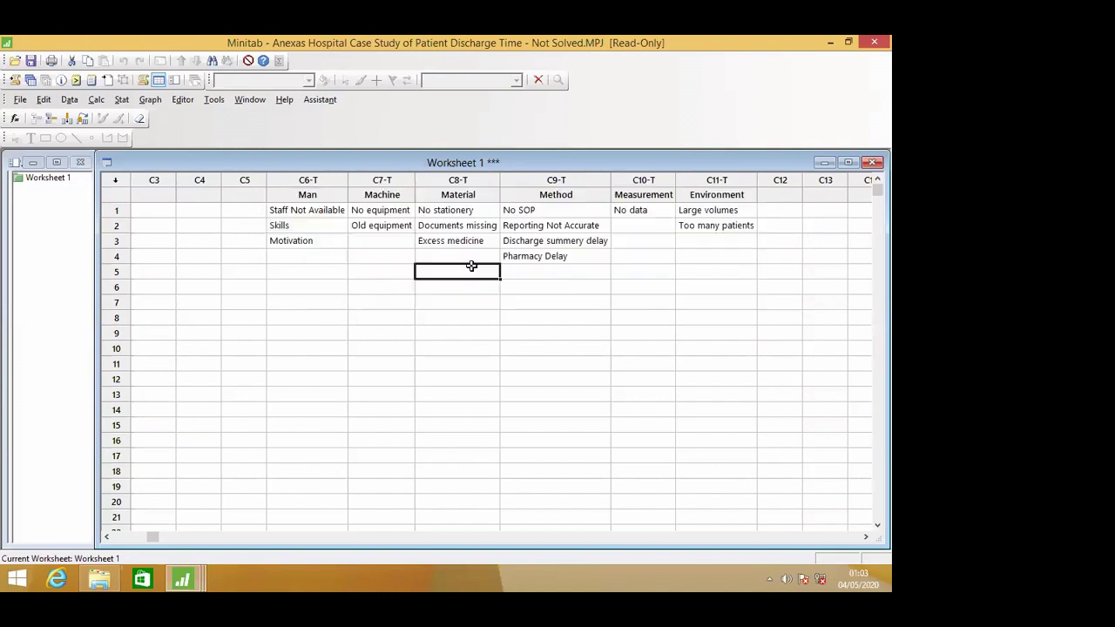
Step: Create a cause-and-effect diagram for the effect Delay in Discharge Time from the Man to Environment columns, and view it enlarged
click(122, 99)
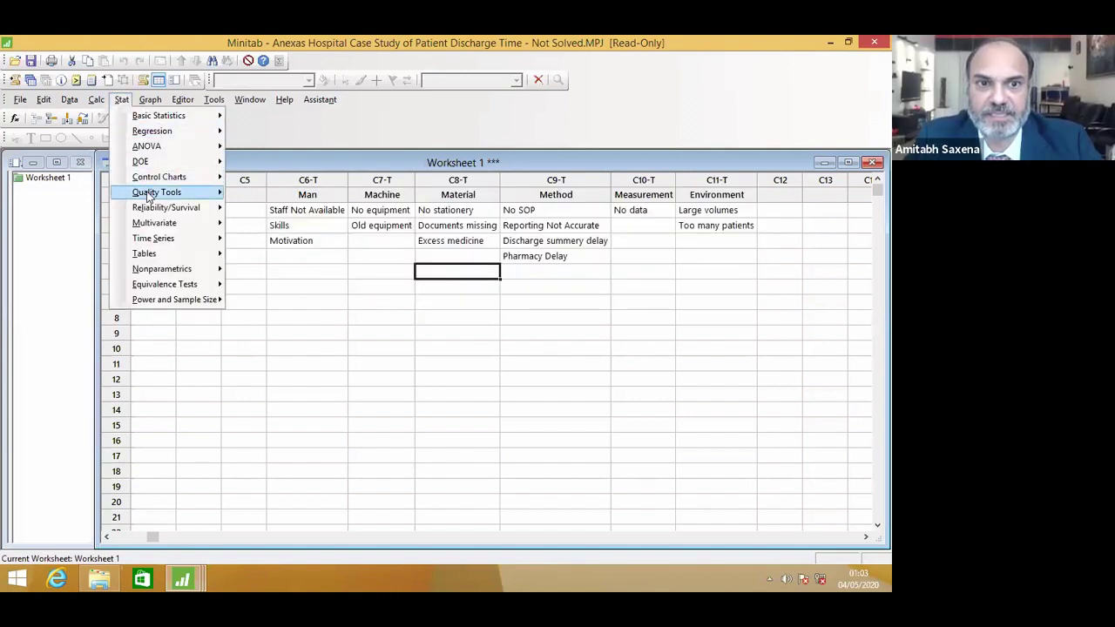
mouse_move(146, 193)
click(253, 224)
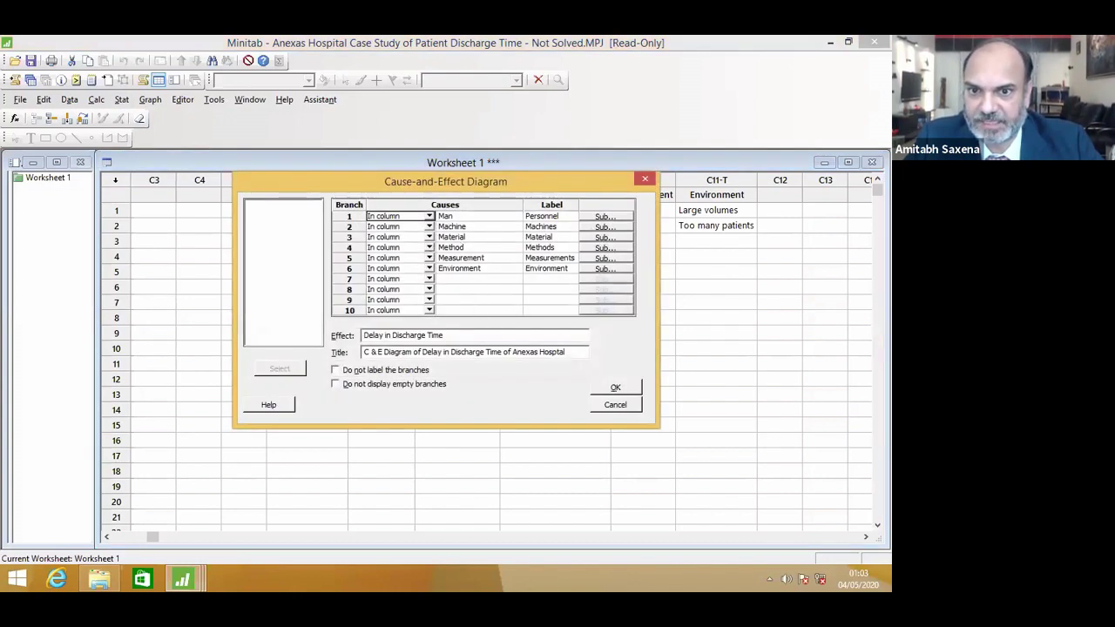
click(616, 389)
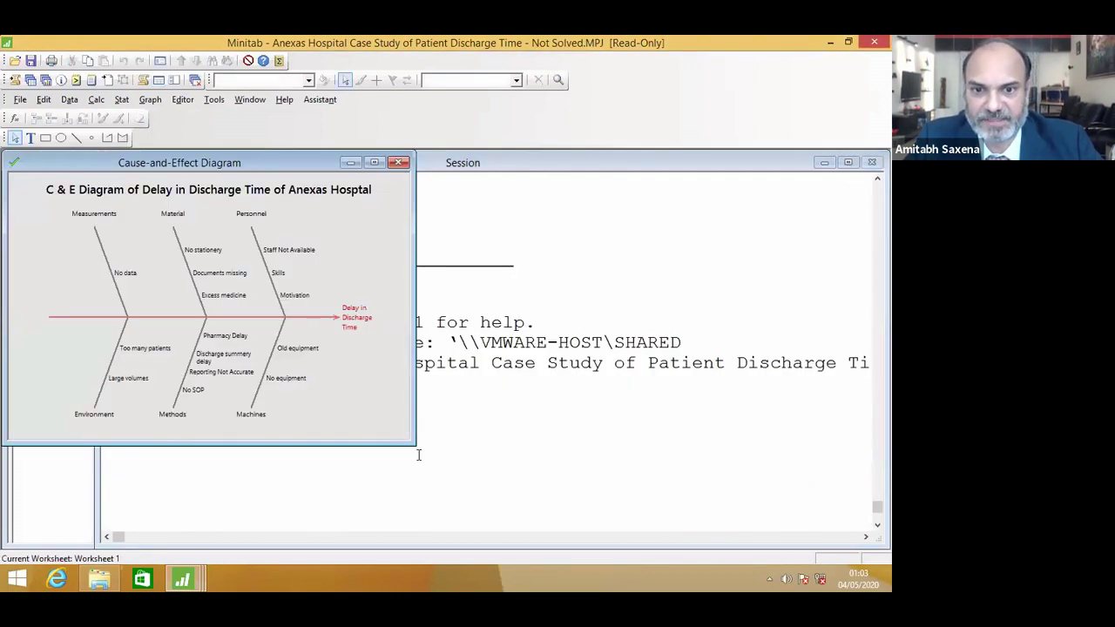
drag(415, 447, 732, 511)
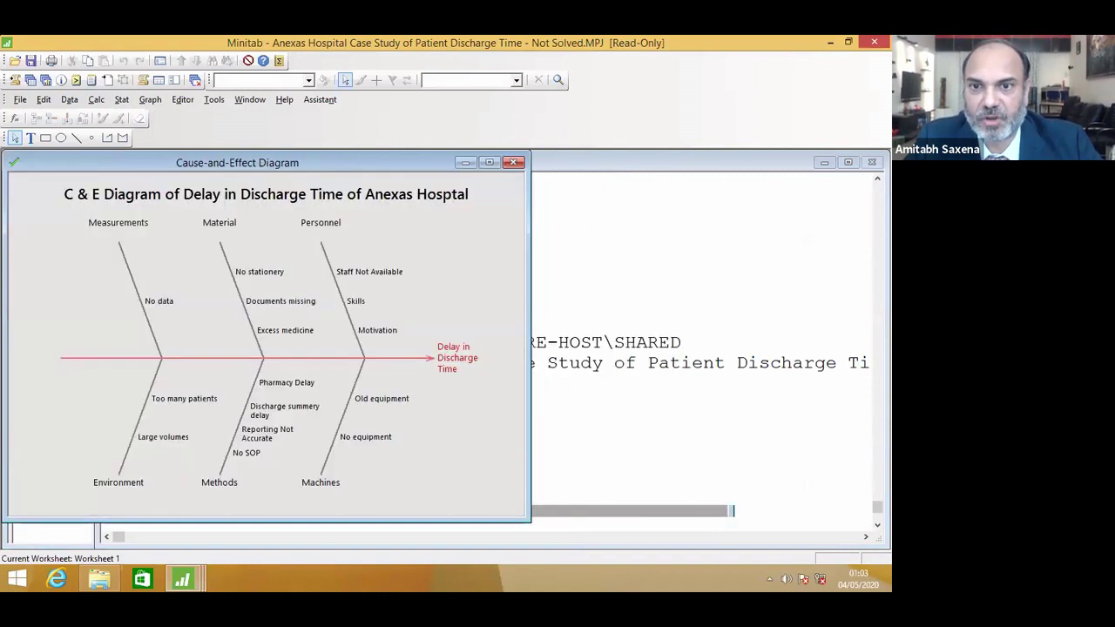
click(490, 164)
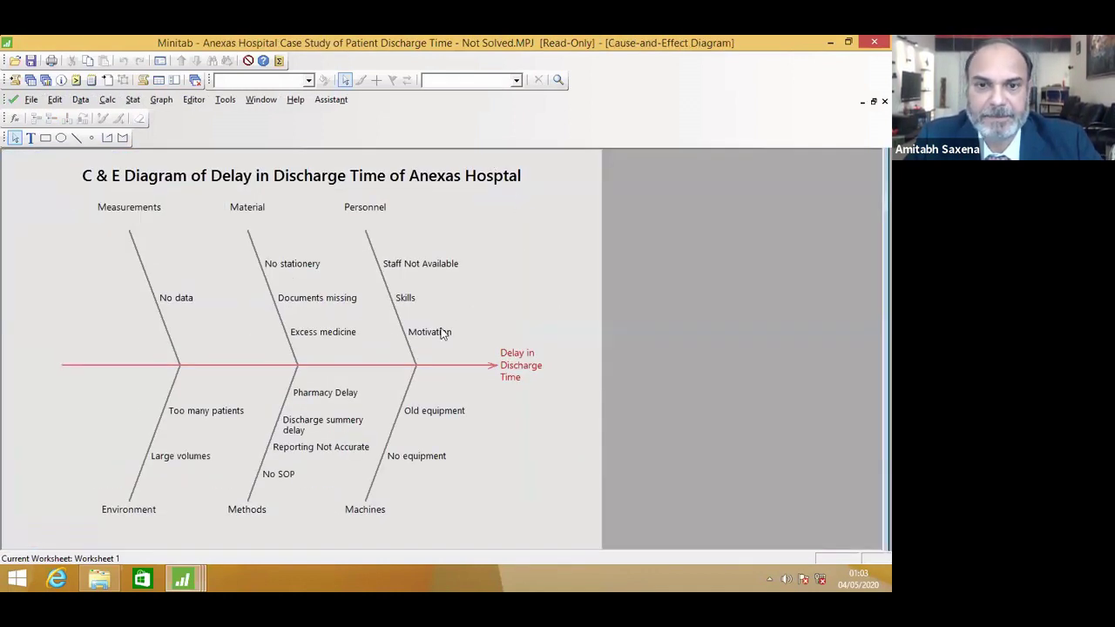